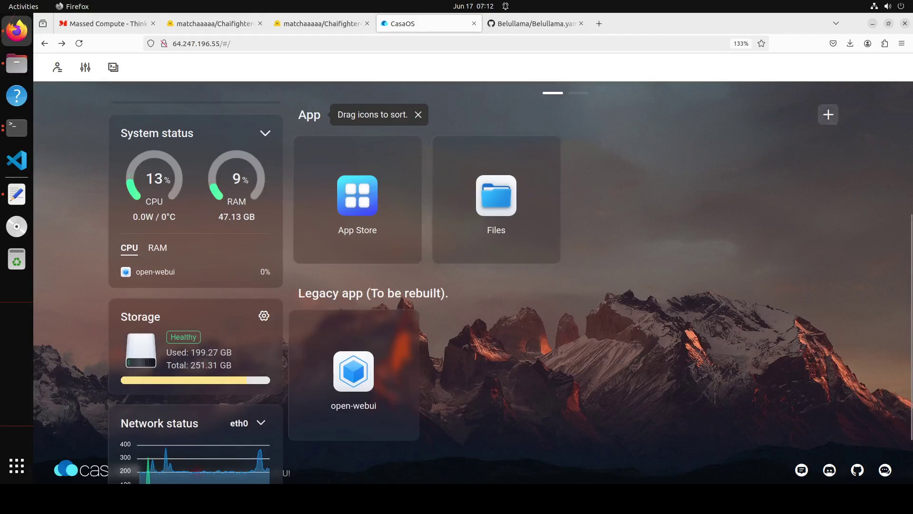
Step: Open CasaOS's custom-app Docker Compose Import dialog and bring up Belullama.yaml on GitHub
click(829, 119)
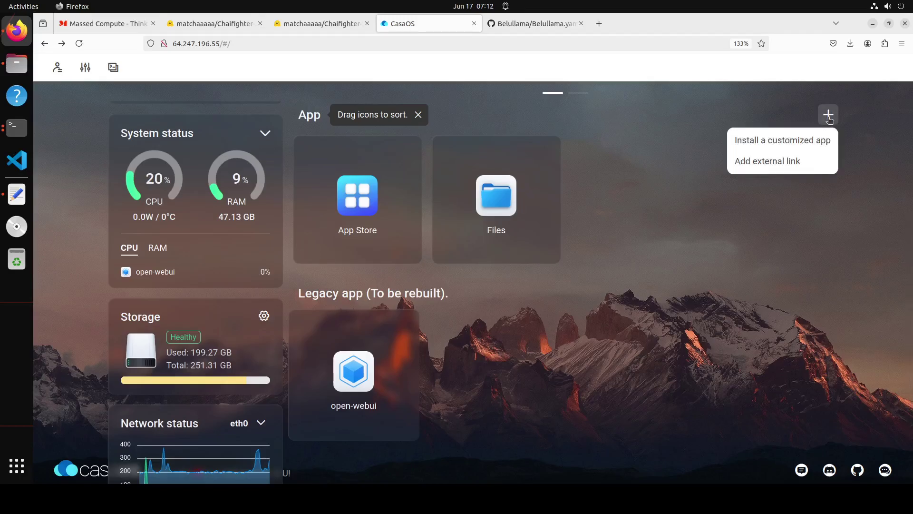
click(780, 142)
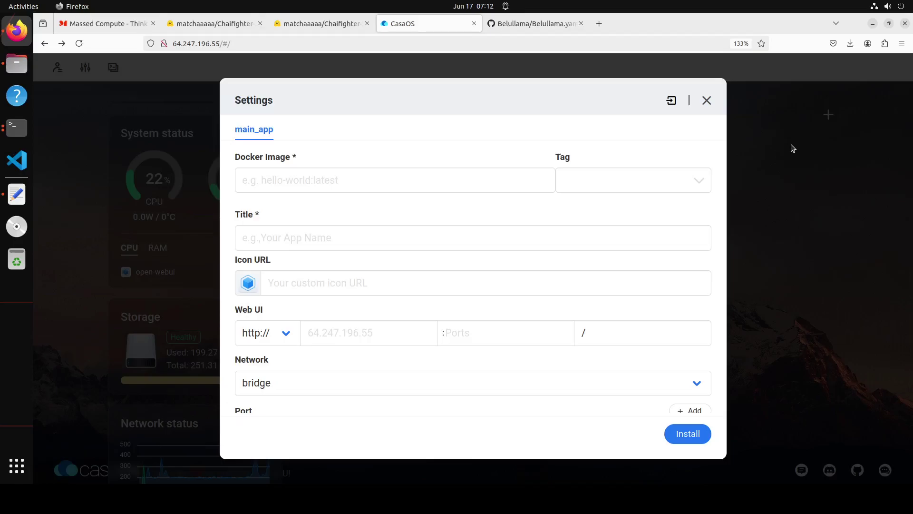
click(672, 101)
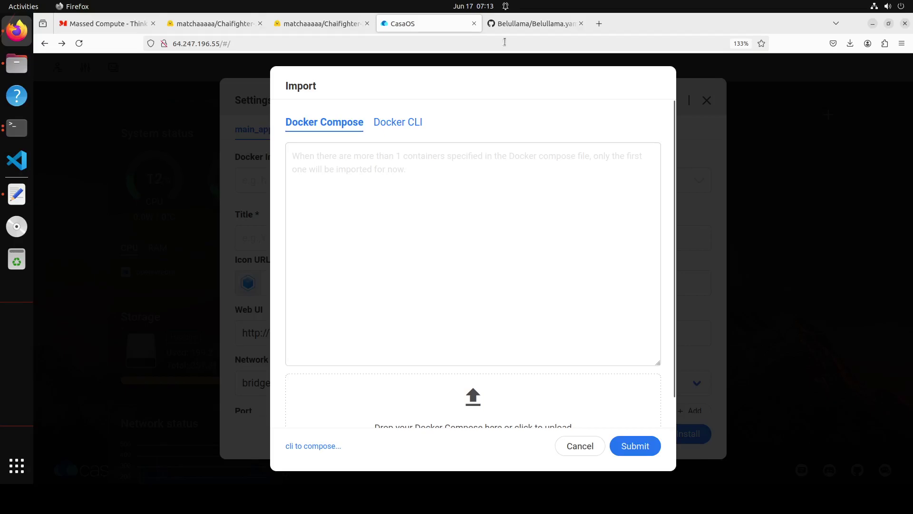
click(508, 25)
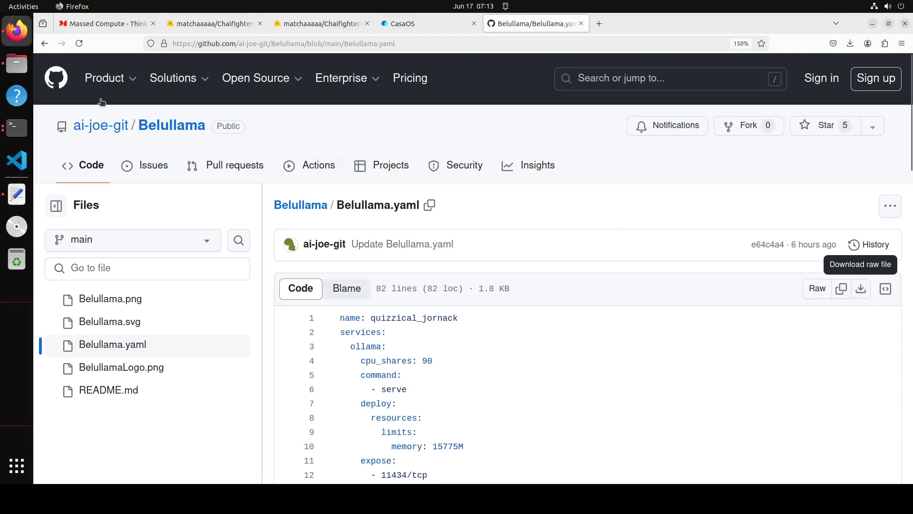
Step: Confirm Belullama.yaml (1.8 kB) is in Downloads, then return to the CasaOS import dialog
click(16, 67)
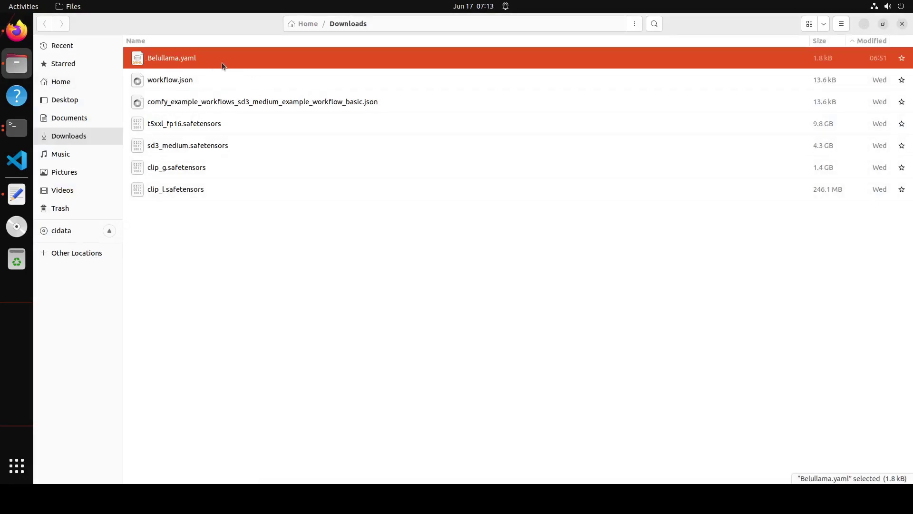
click(863, 24)
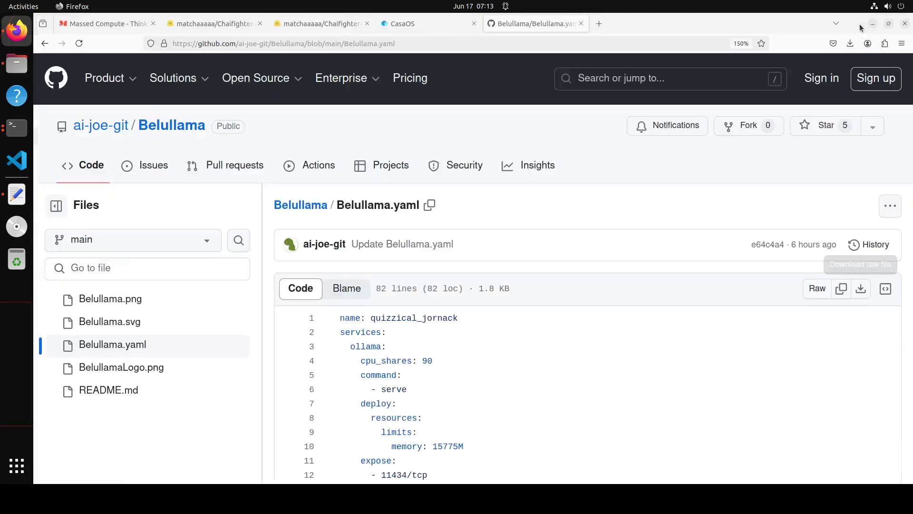
click(420, 18)
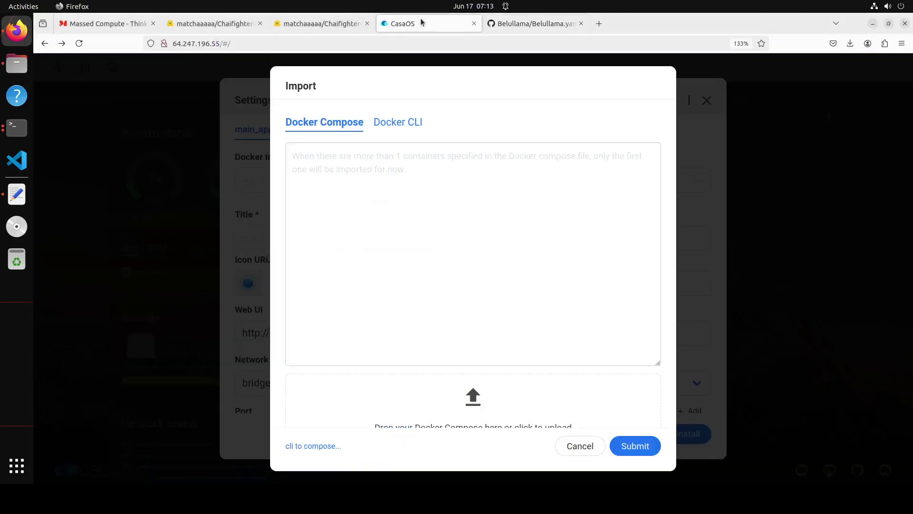
Step: Import Belullama.yaml as the compose file, submit it, and acknowledge the extra-configuration notice
click(475, 404)
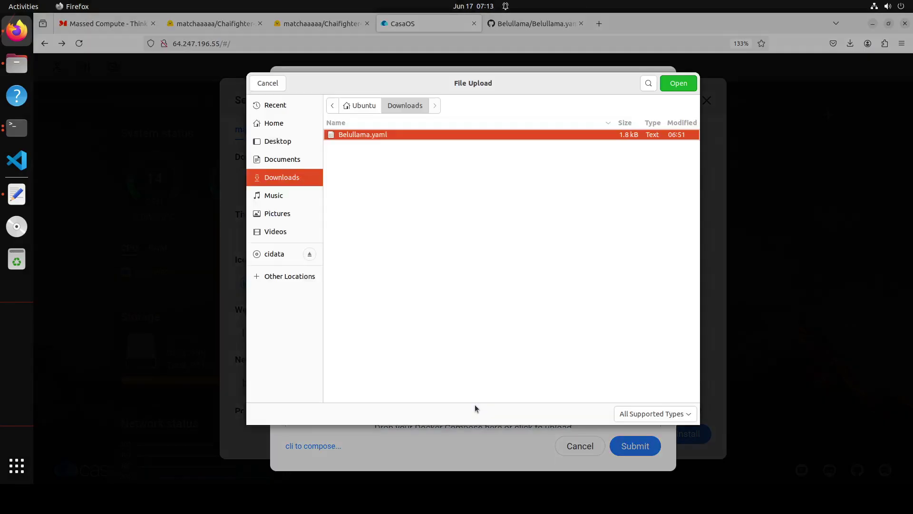
double_click(368, 136)
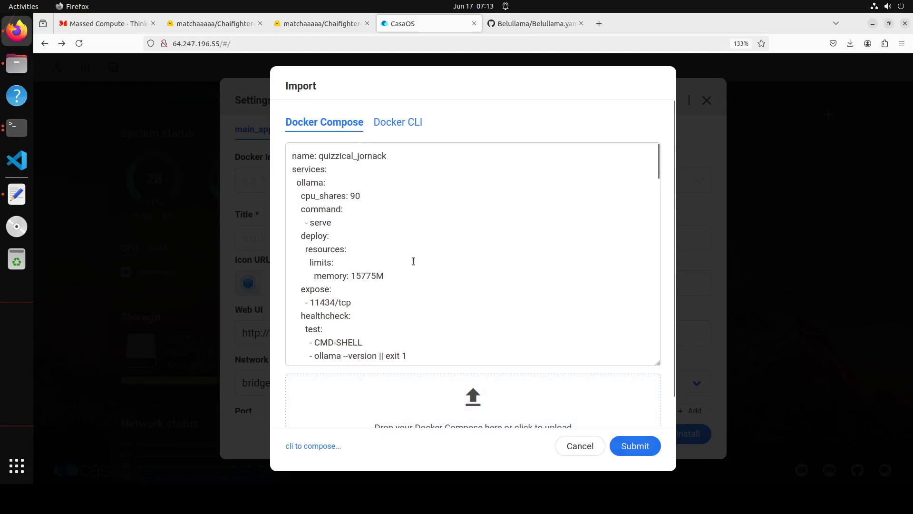
click(634, 448)
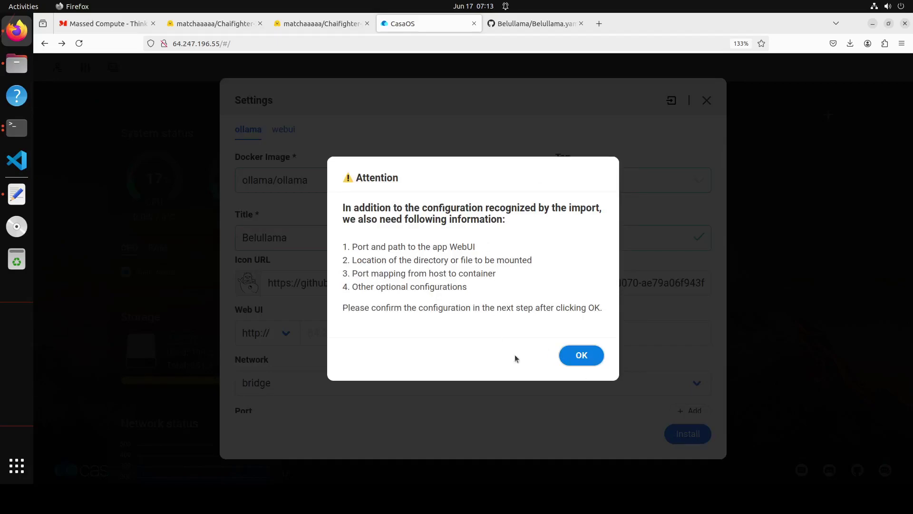
click(583, 354)
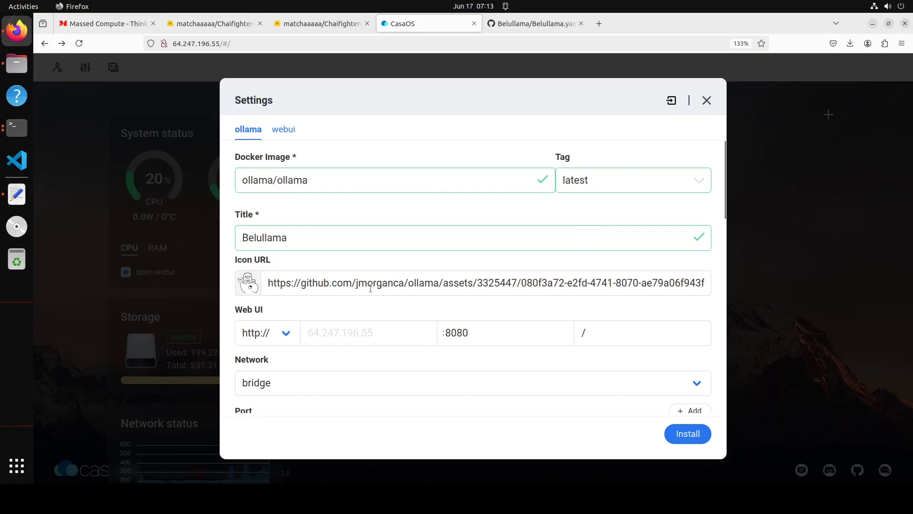
Step: Review the webui and ollama container settings and install Belullama
click(284, 129)
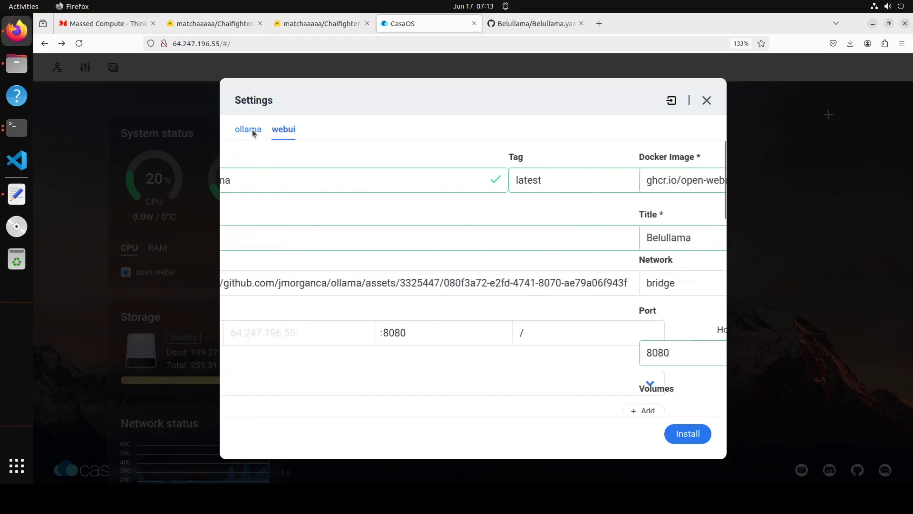
click(249, 130)
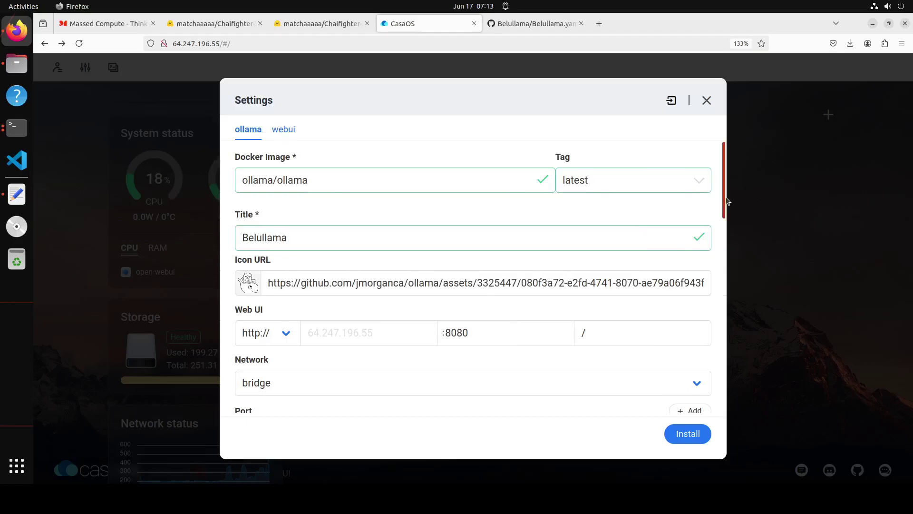
drag(726, 181, 723, 157)
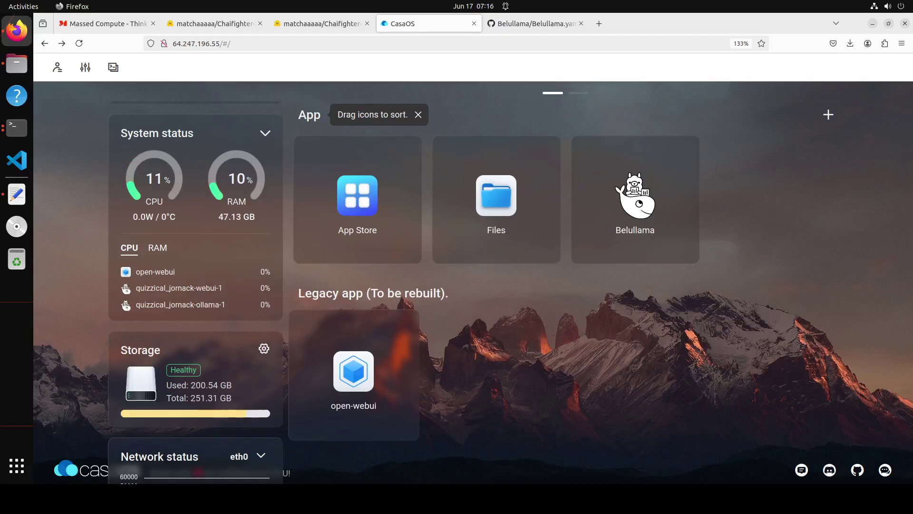
mouse_move(637, 195)
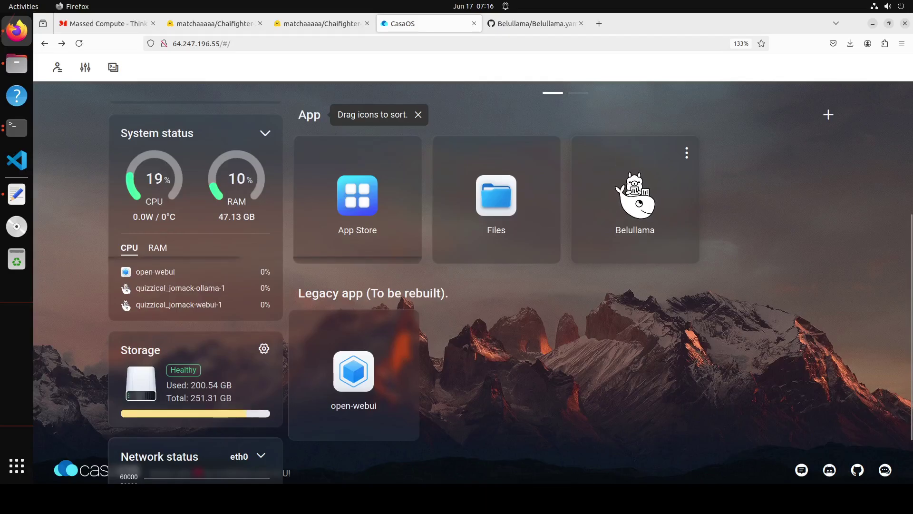
Step: Open Belullama, sign in to Open WebUI, and dismiss the password prompt and release notes
click(353, 371)
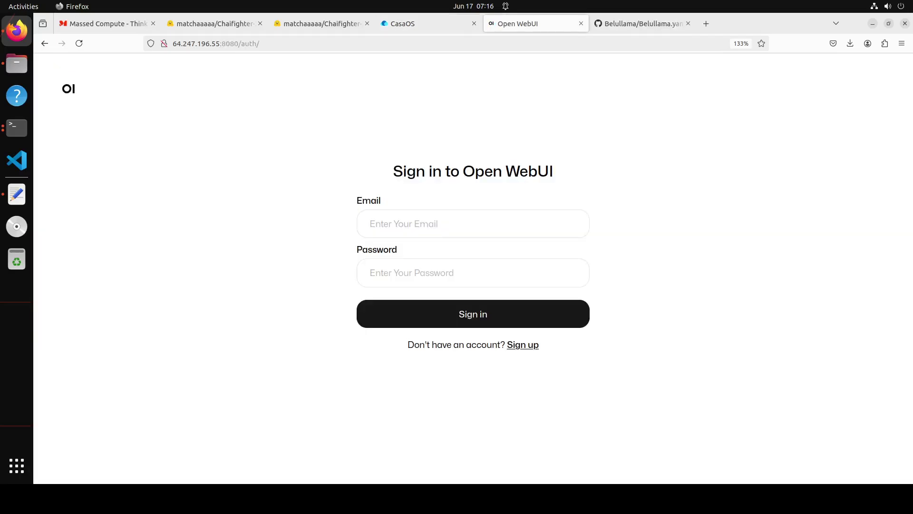
click(416, 223)
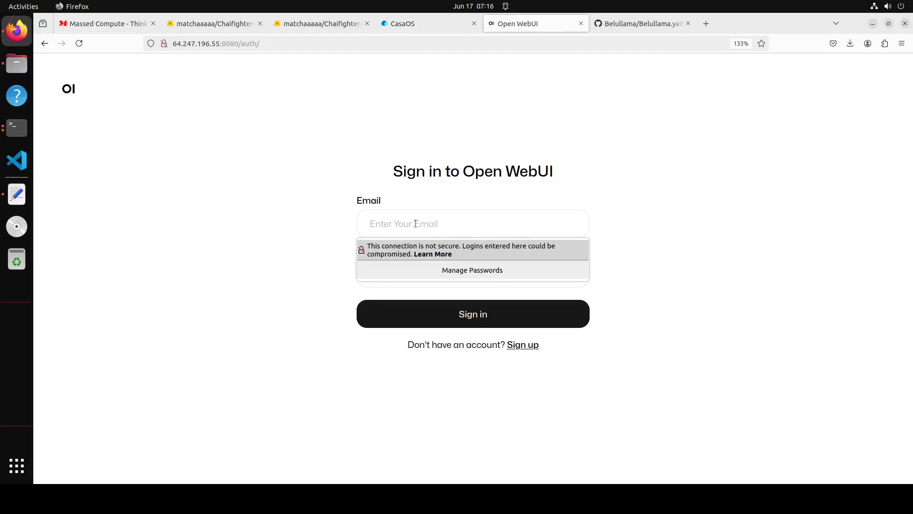
key(Tab)
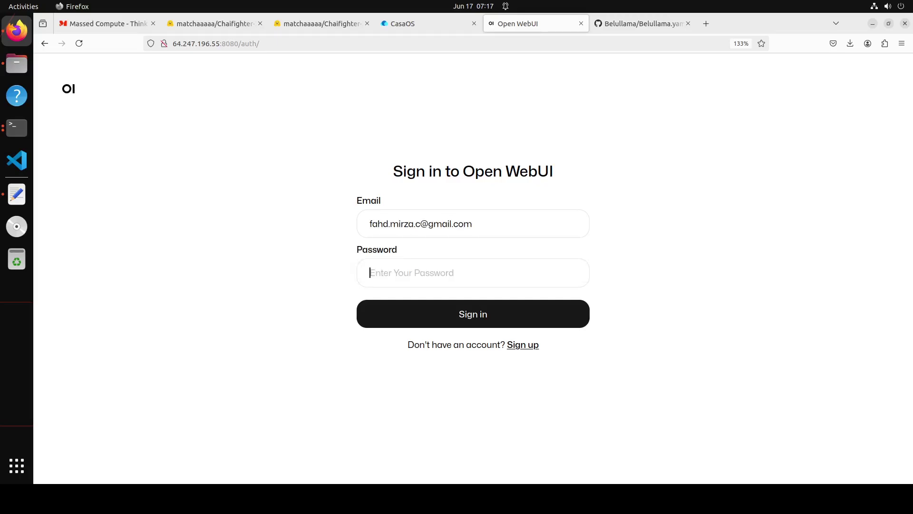
text(•••)
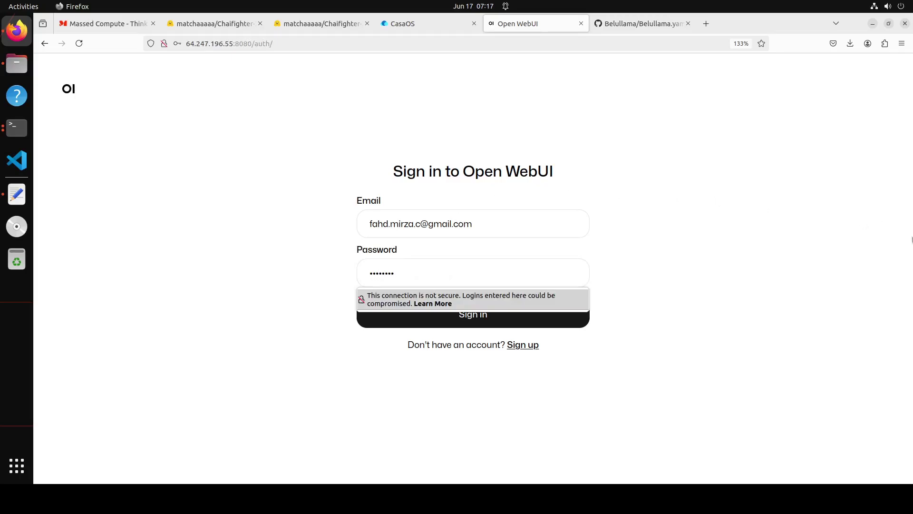
click(473, 321)
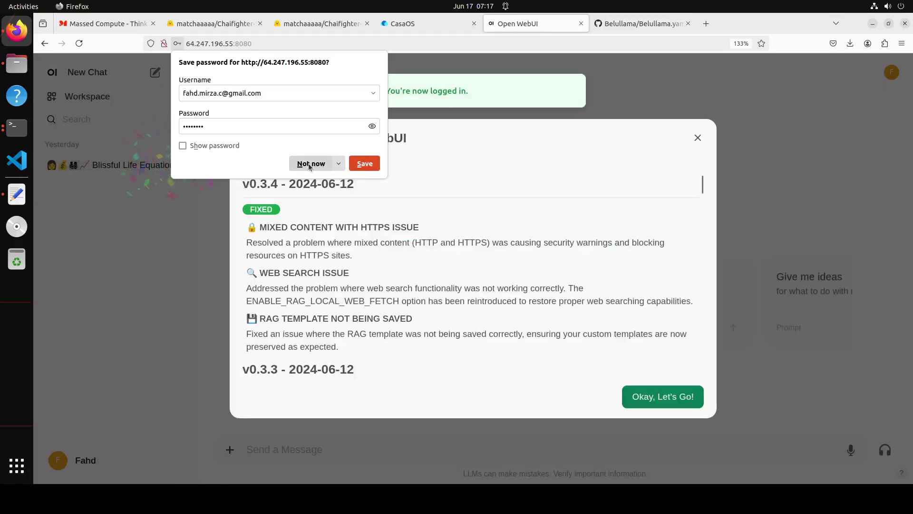
click(310, 164)
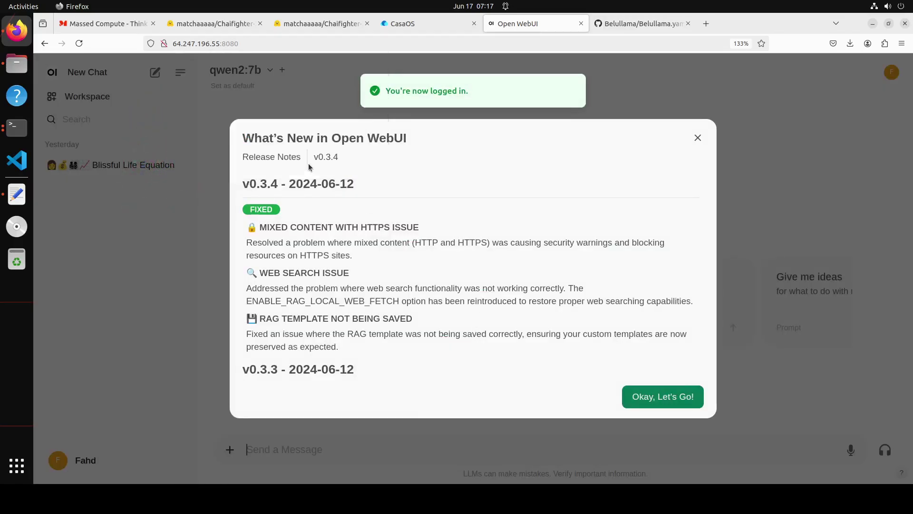
click(671, 404)
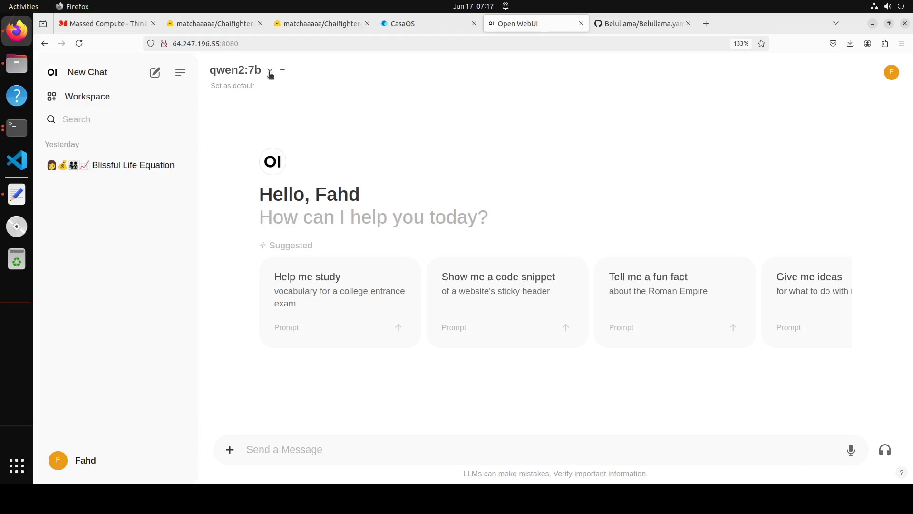
Step: Ask qwen2:7b 'what is dollar cost averaging' and read its answer
click(270, 72)
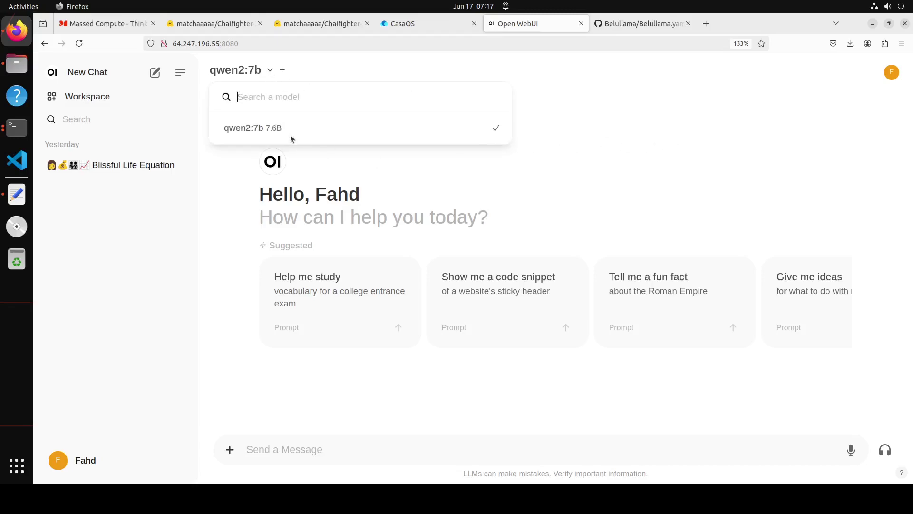
click(642, 138)
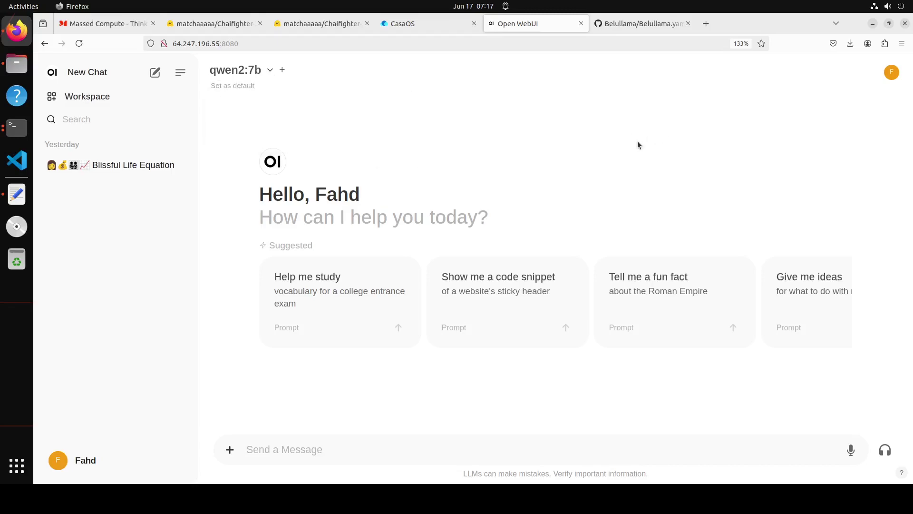
click(366, 447)
text(what is )
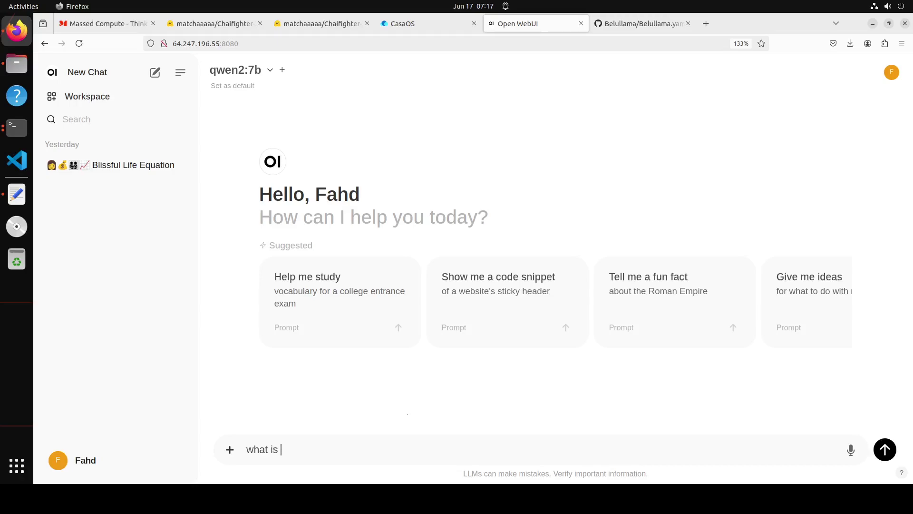
text(dollar cost averaging)
key(Return)
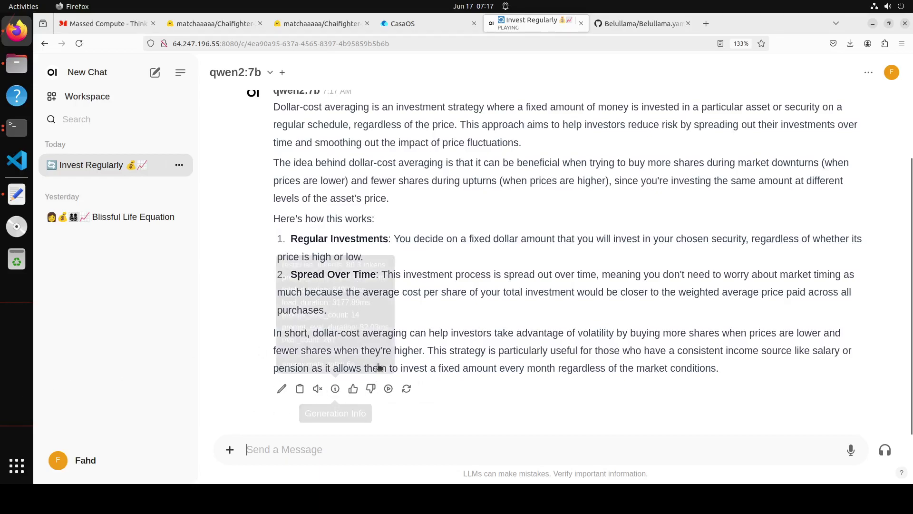
scroll(393, 344, up, 3)
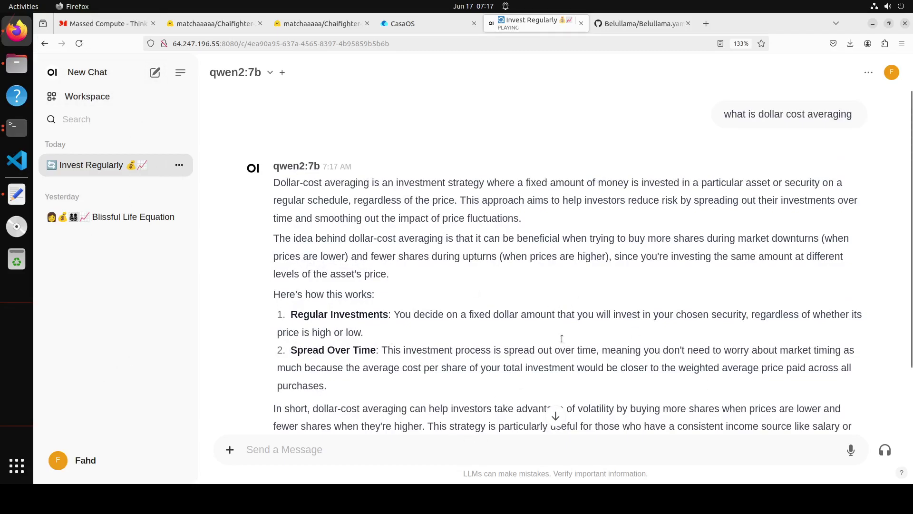
scroll(562, 338, down, 2)
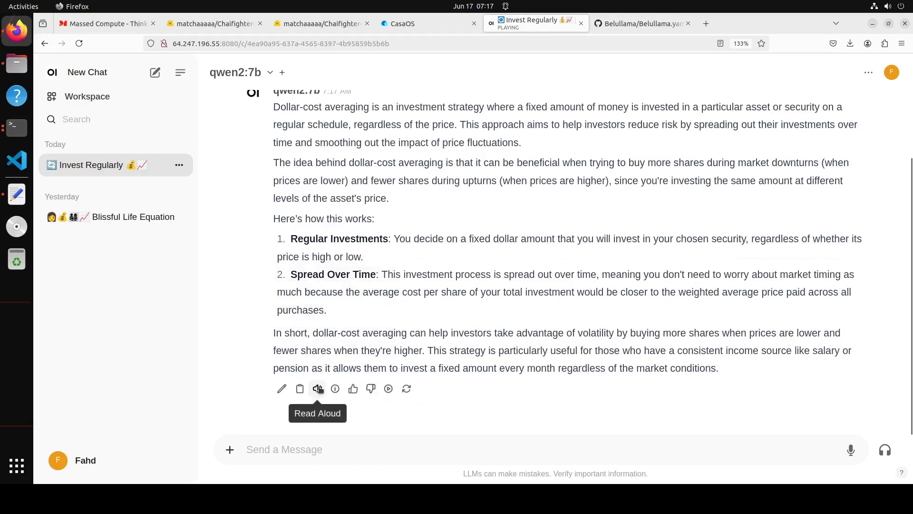
scroll(534, 265, up, 2)
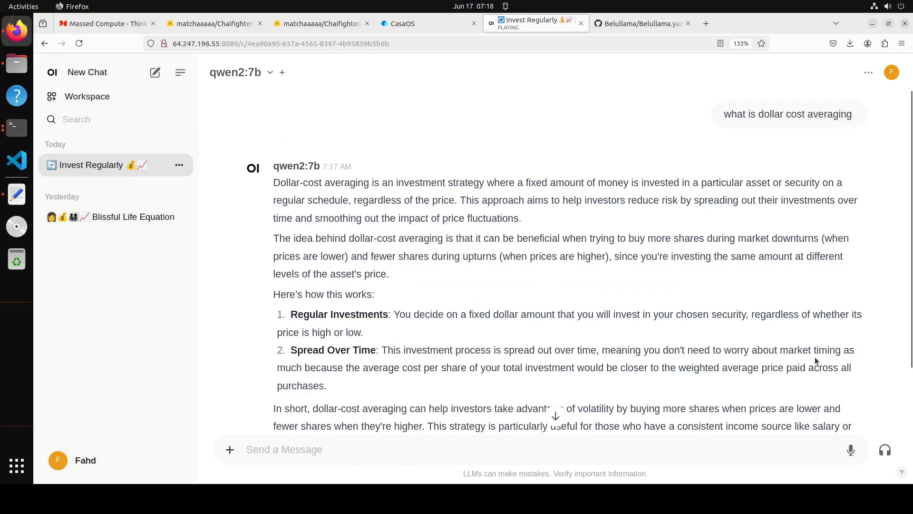
scroll(821, 359, down, 2)
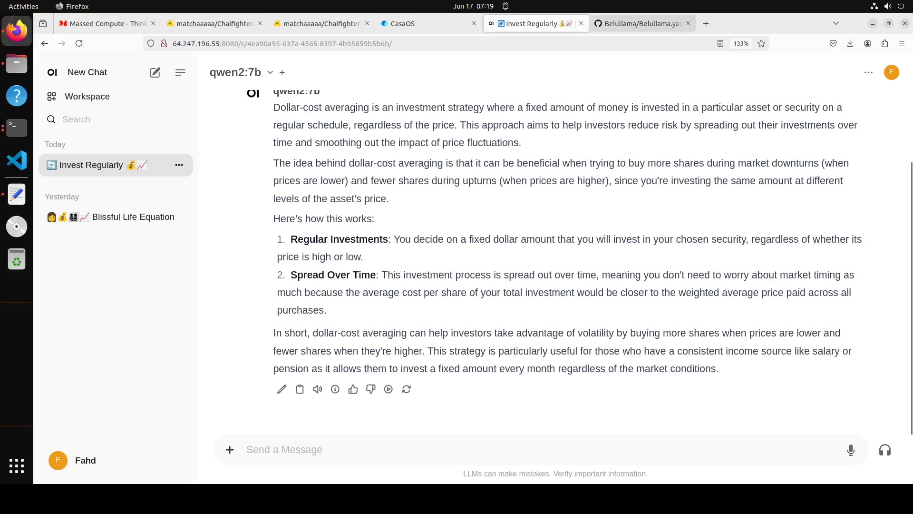
click(626, 24)
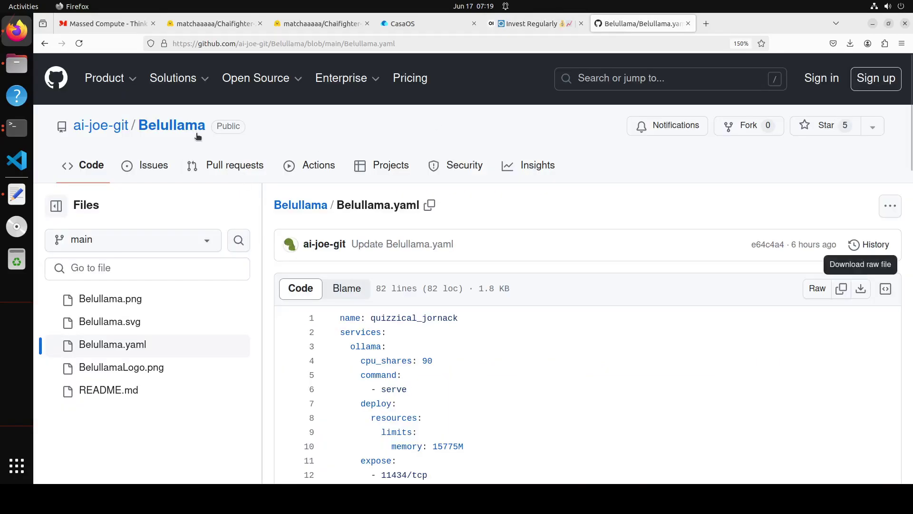
Step: Browse the Belullama repository README on GitHub, then return to the CasaOS dashboard
click(172, 125)
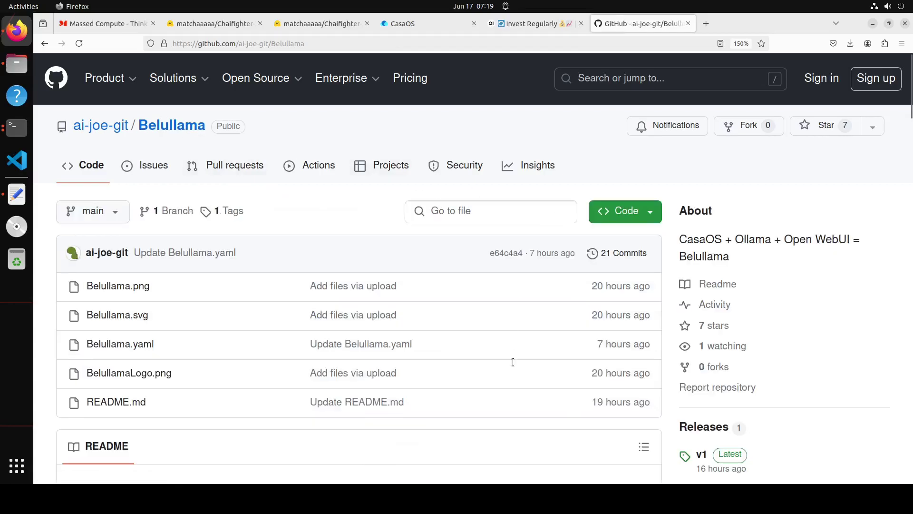
scroll(513, 354, down, 8)
scroll(513, 352, up, 3)
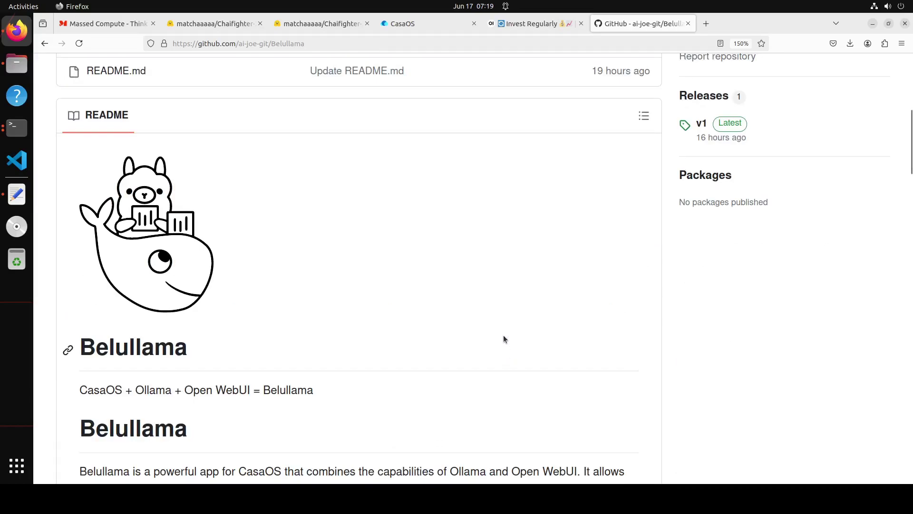
click(432, 26)
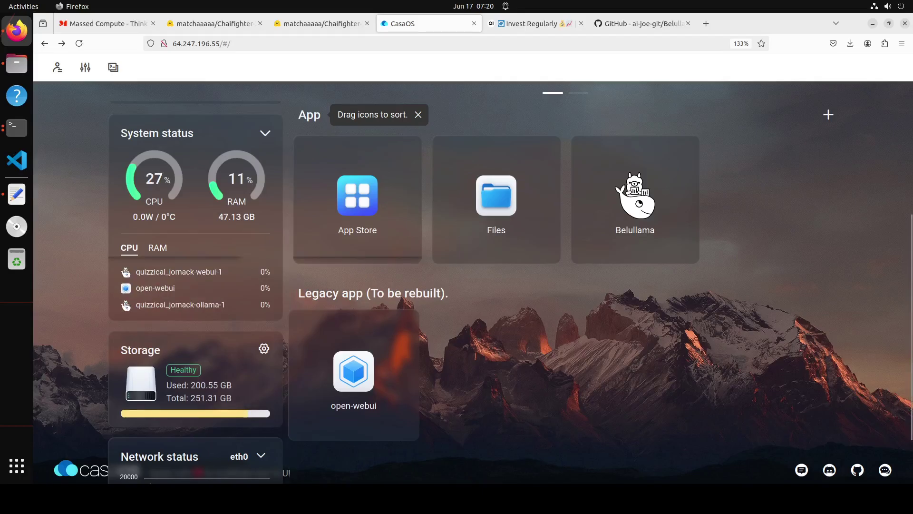
Step: Uninstall the Belullama app from its card menu with 'Delete userdata' checked
click(687, 151)
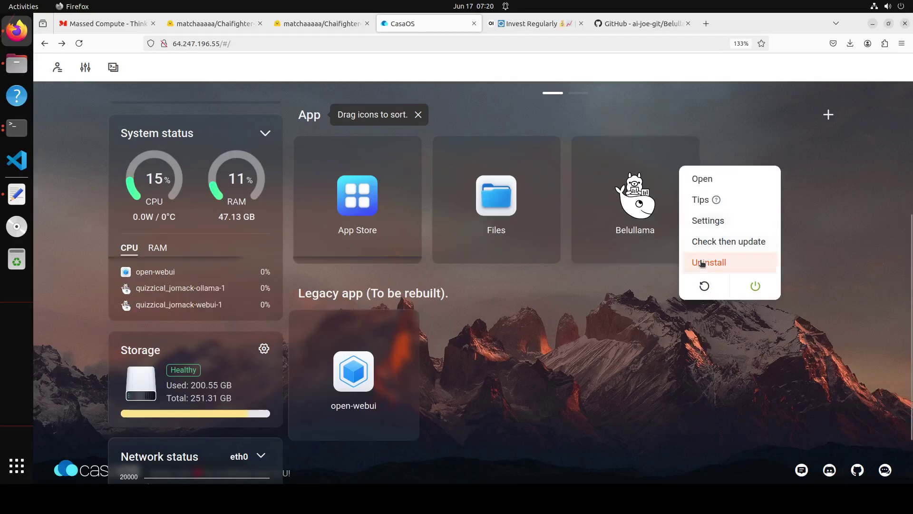
click(702, 263)
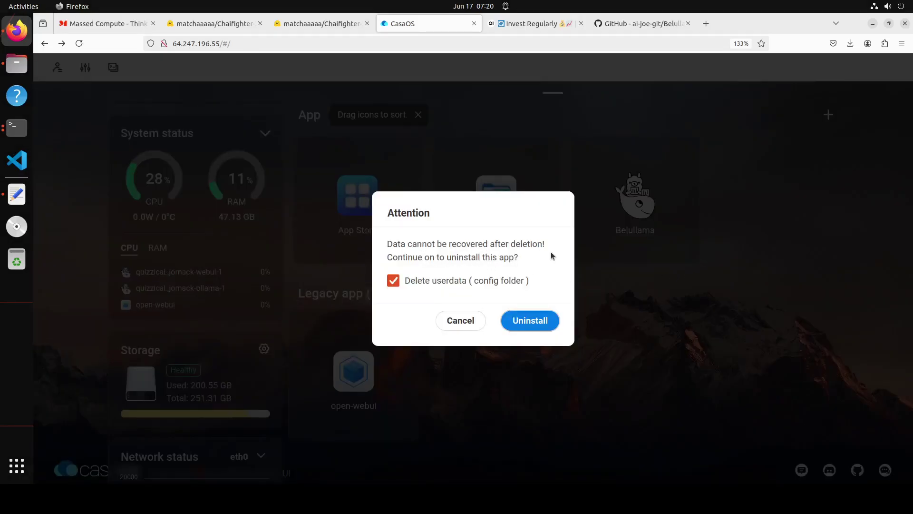
click(541, 319)
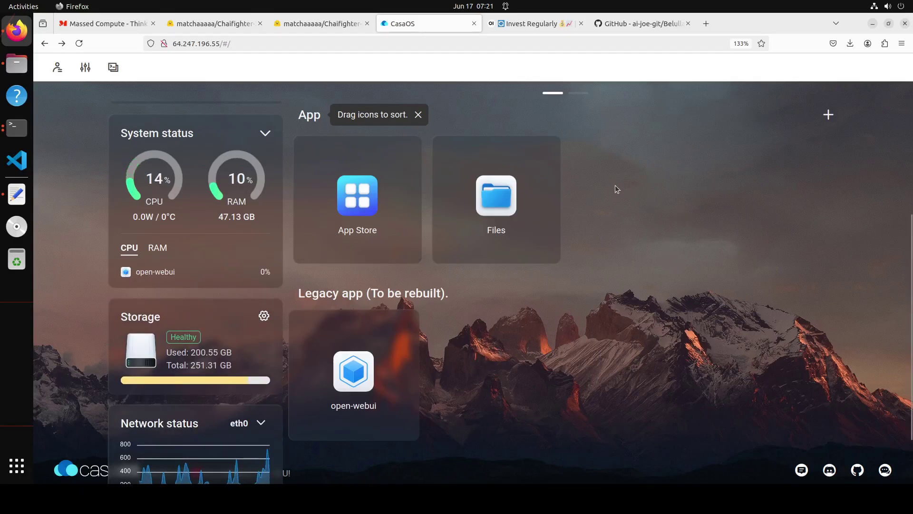
click(625, 23)
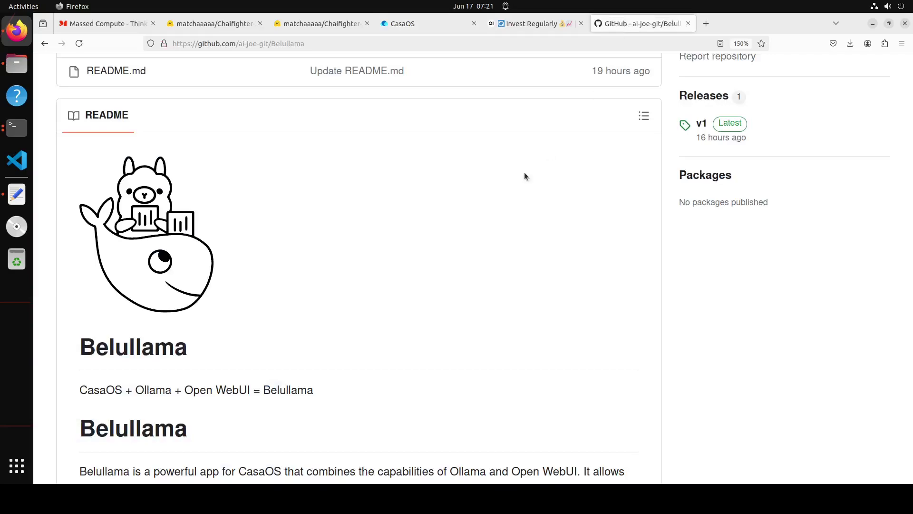